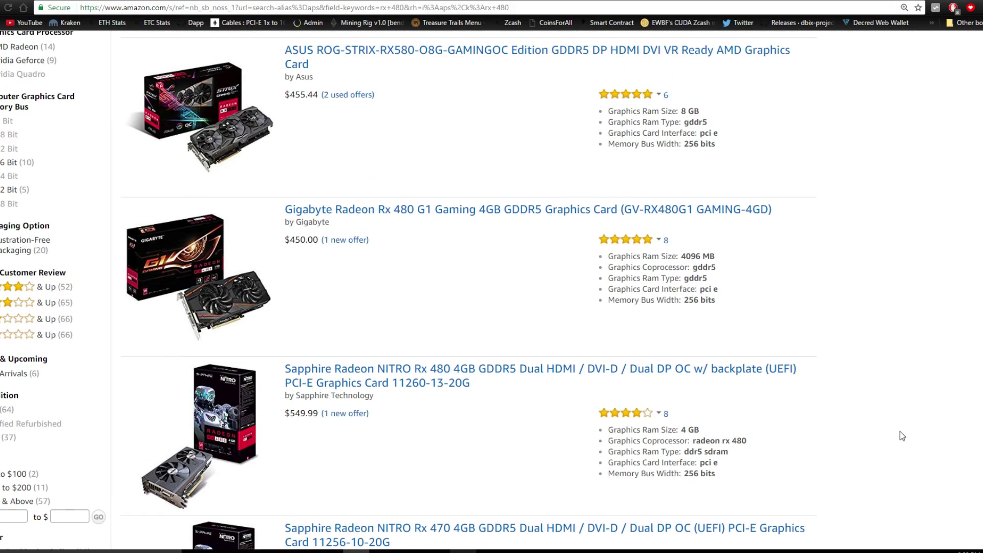
# - Scroll down the listing and briefly highlight the XFX card's $749.86 price
pyautogui.scroll(-8, 902, 436)
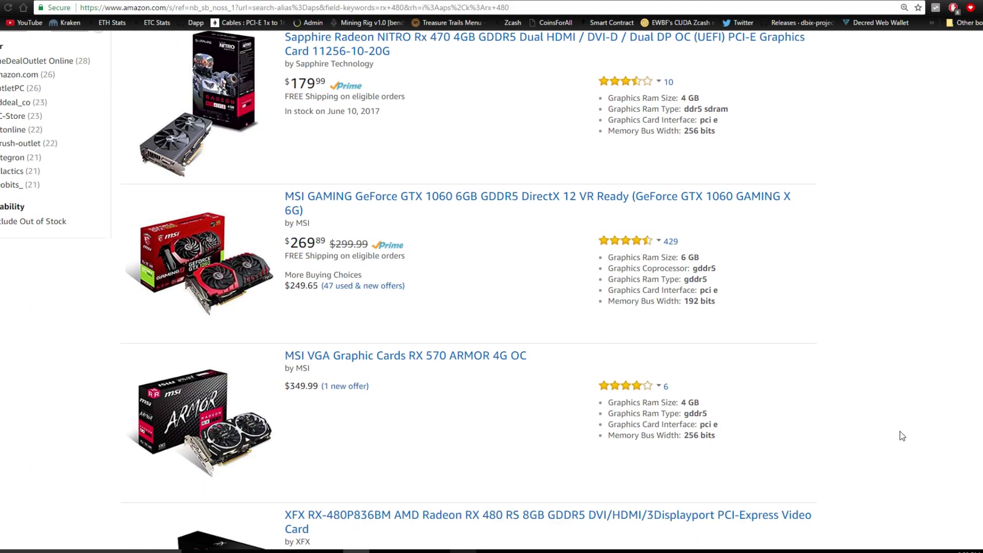
pyautogui.scroll(-4, 902, 436)
pyautogui.scroll(-4, 902, 435)
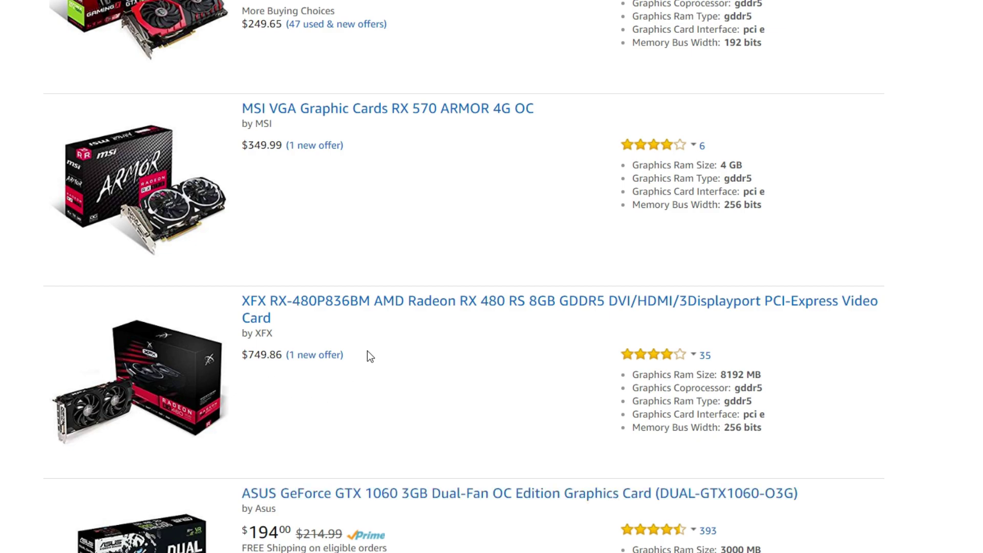
pyautogui.moveTo(358, 355); pyautogui.dragTo(239, 357)
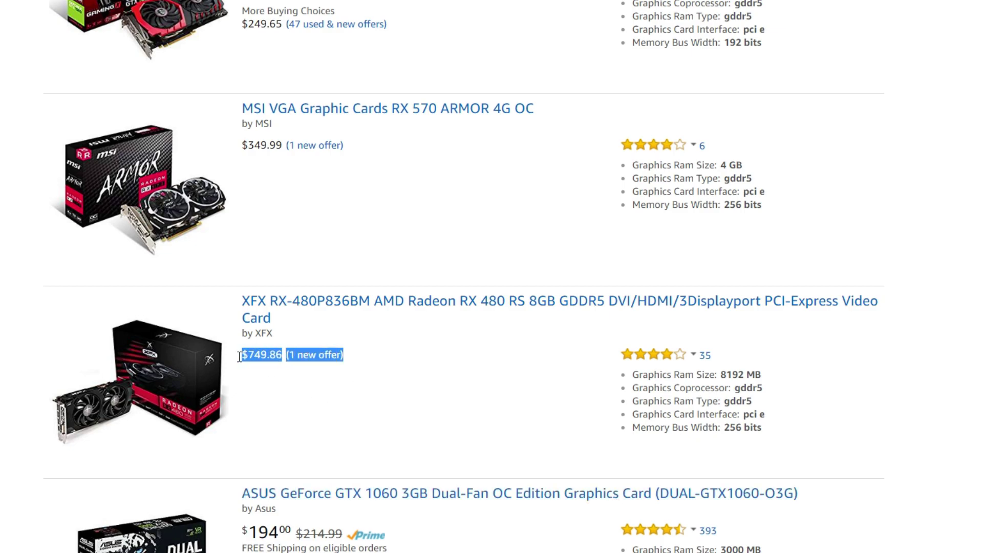
pyautogui.click(378, 373)
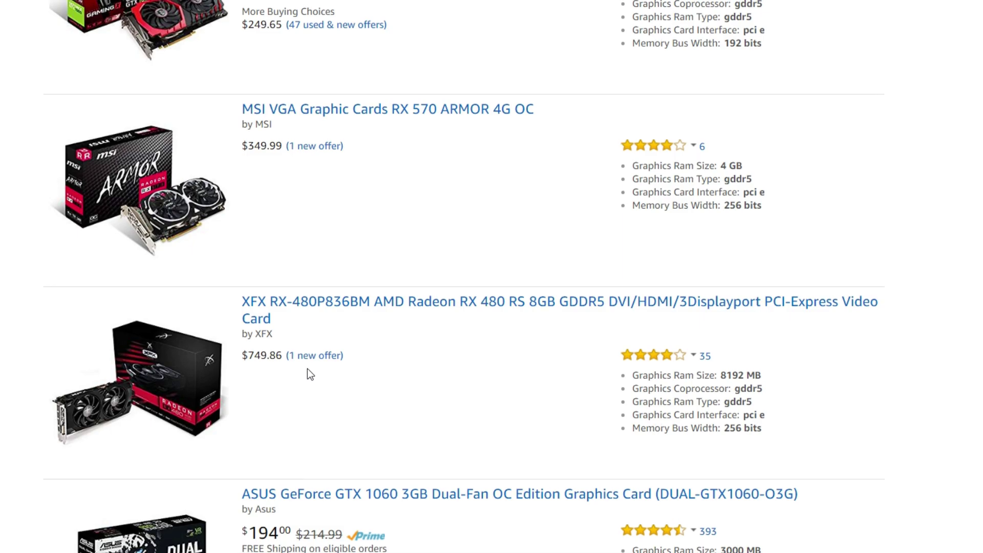
# - Highlight the Sapphire Rx 480's $549.99 price, clear it, and scroll back to the top
pyautogui.scroll(9, 359, 400)
pyautogui.scroll(5, 364, 328)
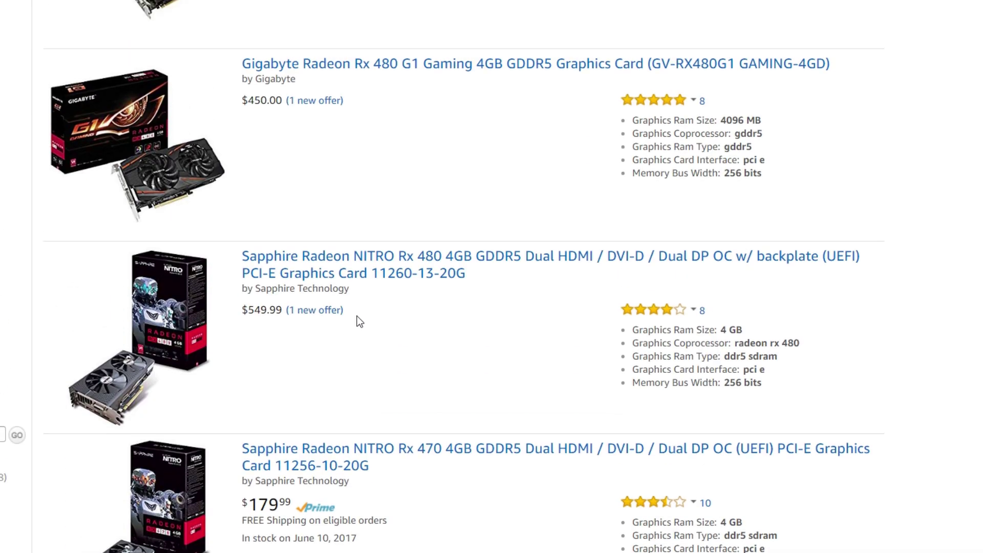
pyautogui.moveTo(351, 312); pyautogui.dragTo(289, 340)
pyautogui.click(245, 323)
pyautogui.click(307, 344)
pyautogui.scroll(1, 386, 361)
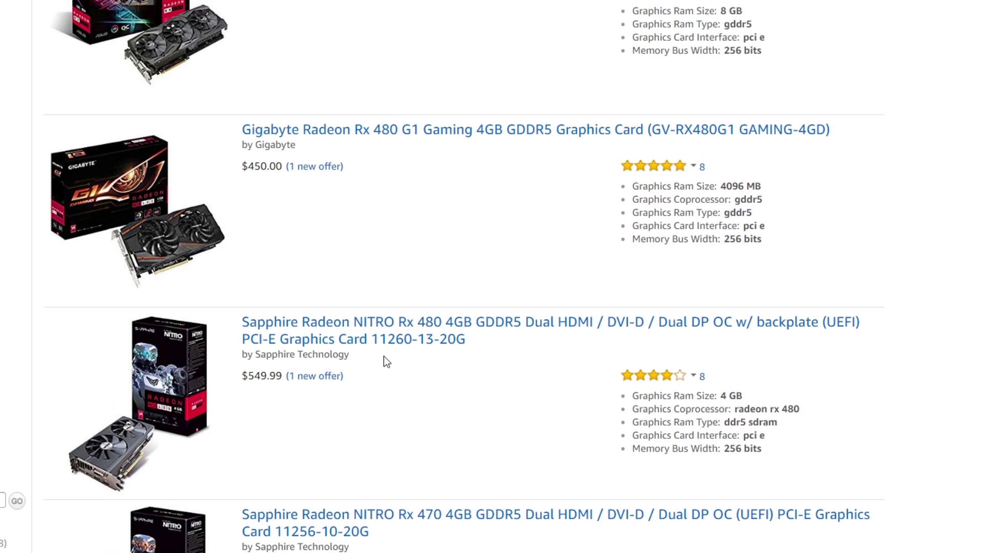
pyautogui.scroll(8, 465, 298)
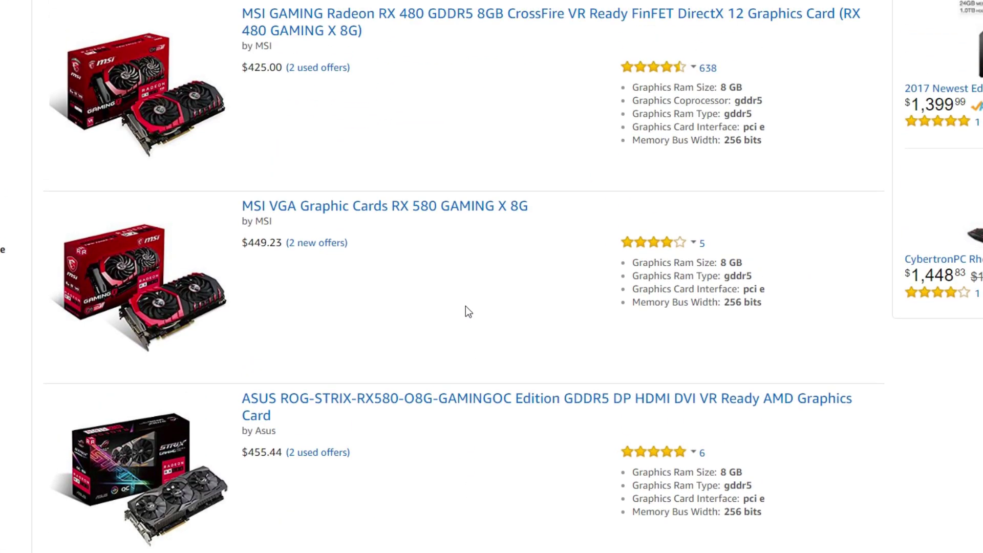
pyautogui.scroll(1, 465, 306)
pyautogui.scroll(5, 466, 304)
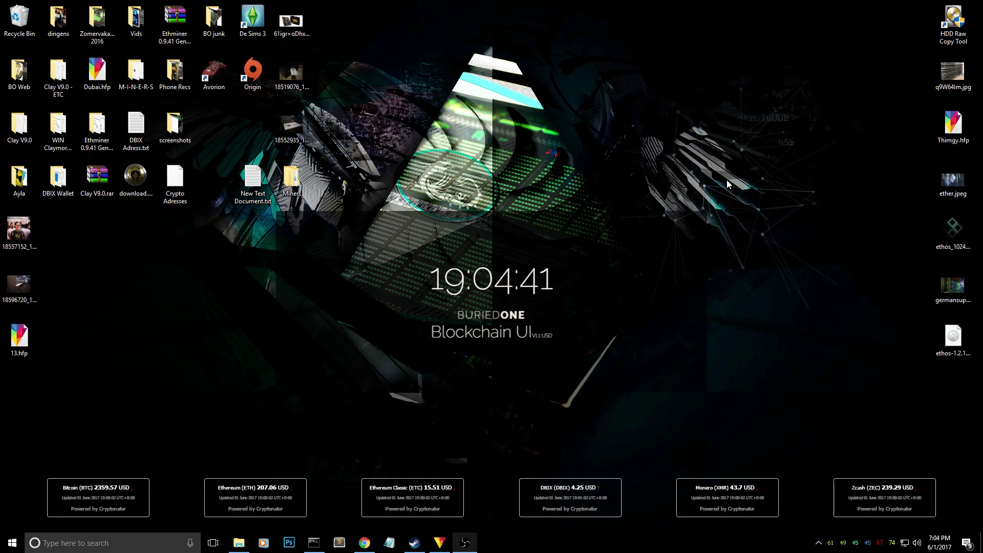
# - Launch gpedit.msc from the Run dialog to open the Local Group Policy Editor
pyautogui.press('super+r')
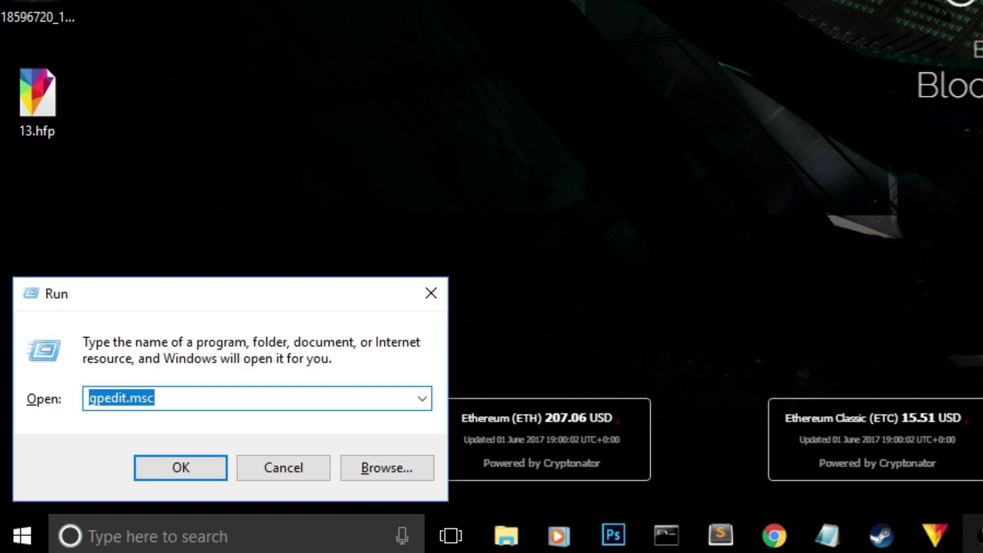
pyautogui.write('gpedit')
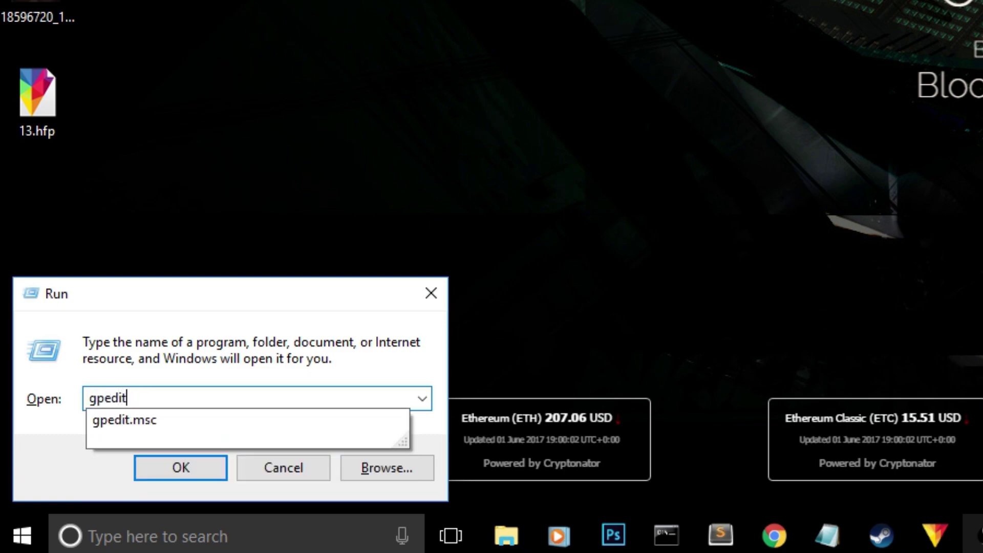
pyautogui.write('.msc')
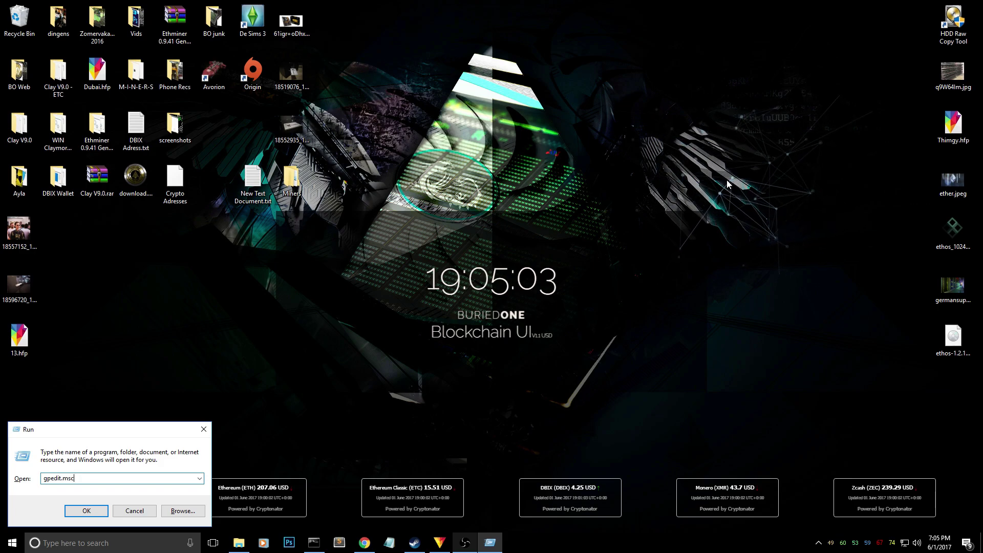
pyautogui.press('Return')
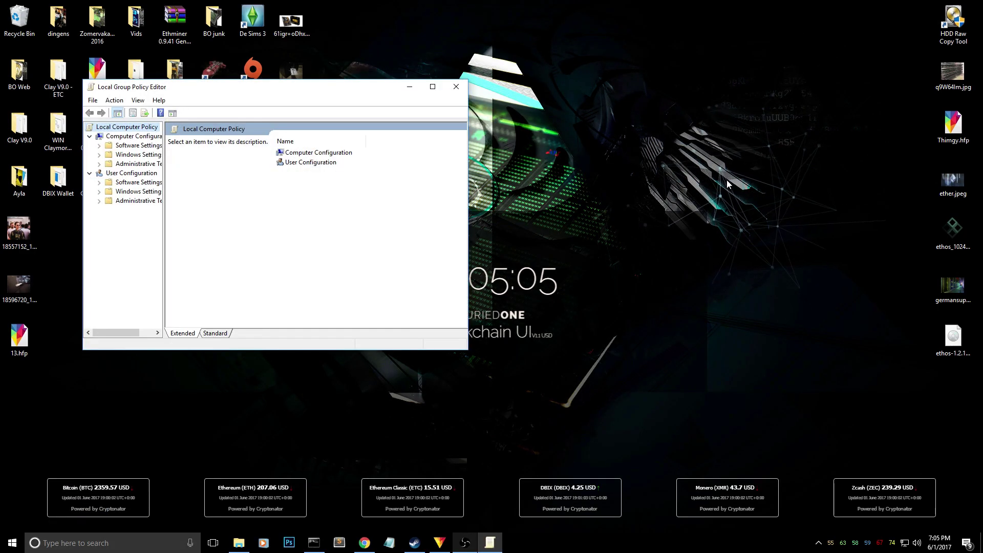
# - Center and enlarge the policy editor window, widening the tree pane so names show fully
pyautogui.moveTo(212, 90); pyautogui.dragTo(466, 108)
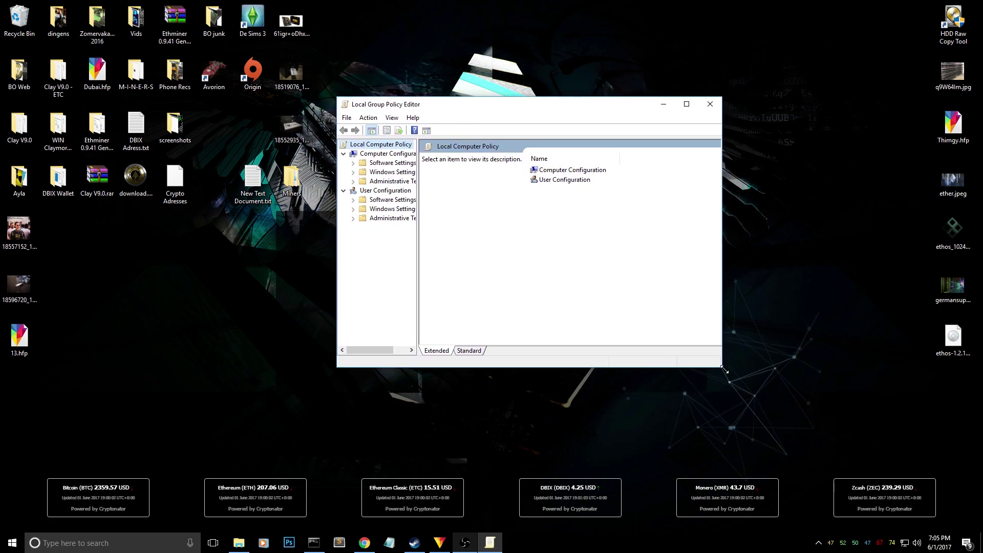
pyautogui.moveTo(723, 367); pyautogui.dragTo(944, 442)
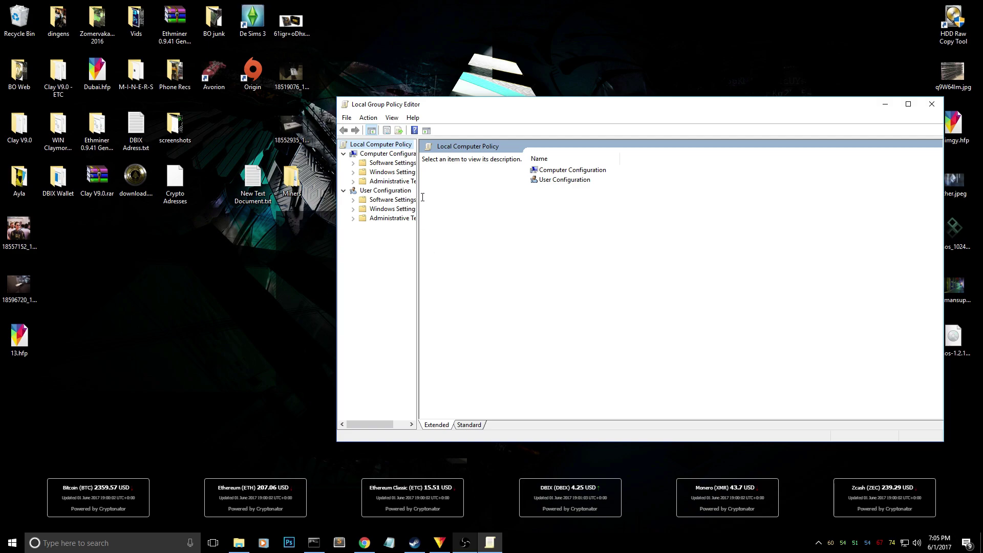
pyautogui.moveTo(418, 197); pyautogui.dragTo(494, 201)
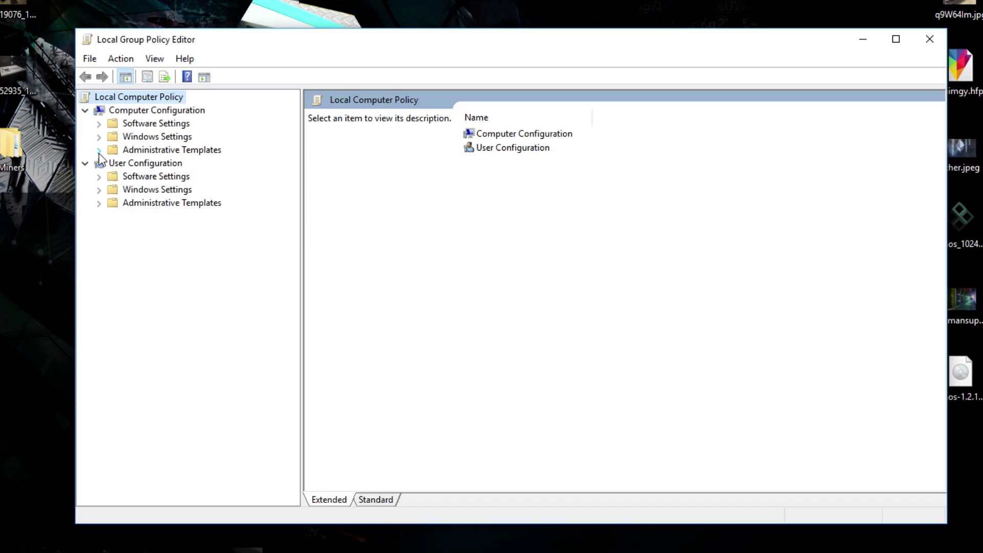
# - Navigate Administrative Templates > Windows Components > Windows Update and select Configure Automatic Updates
pyautogui.click(99, 150)
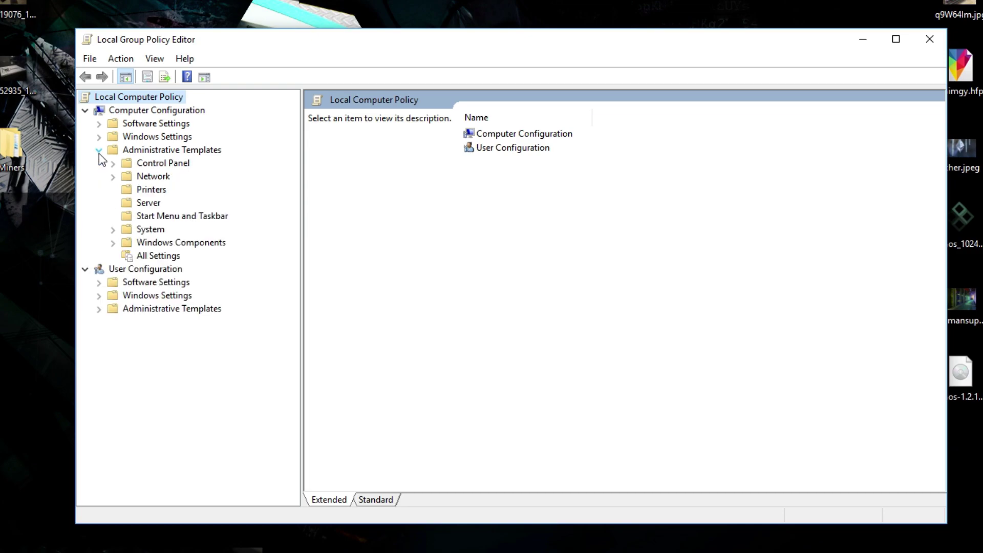
pyautogui.click(114, 243)
pyautogui.scroll(-12, 170, 284)
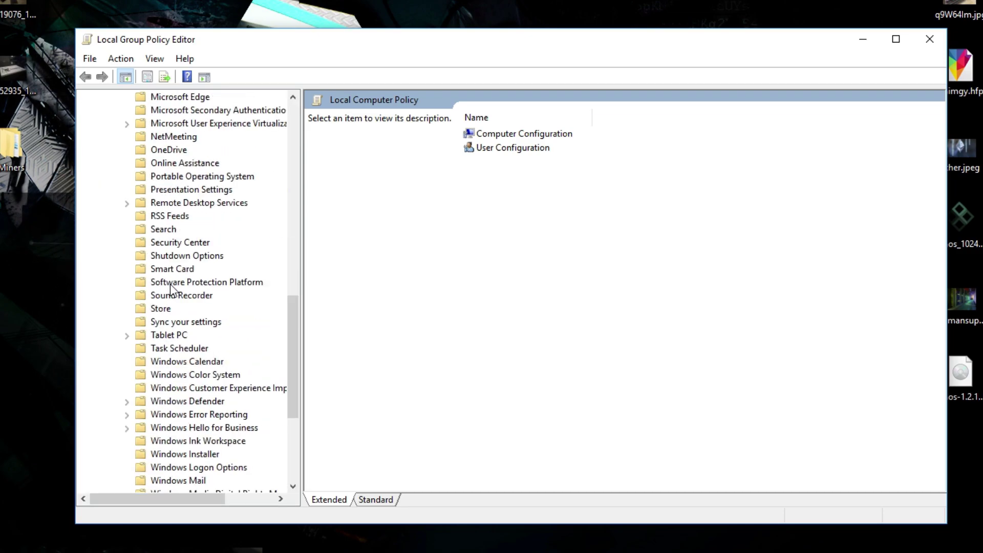
pyautogui.scroll(-5, 170, 283)
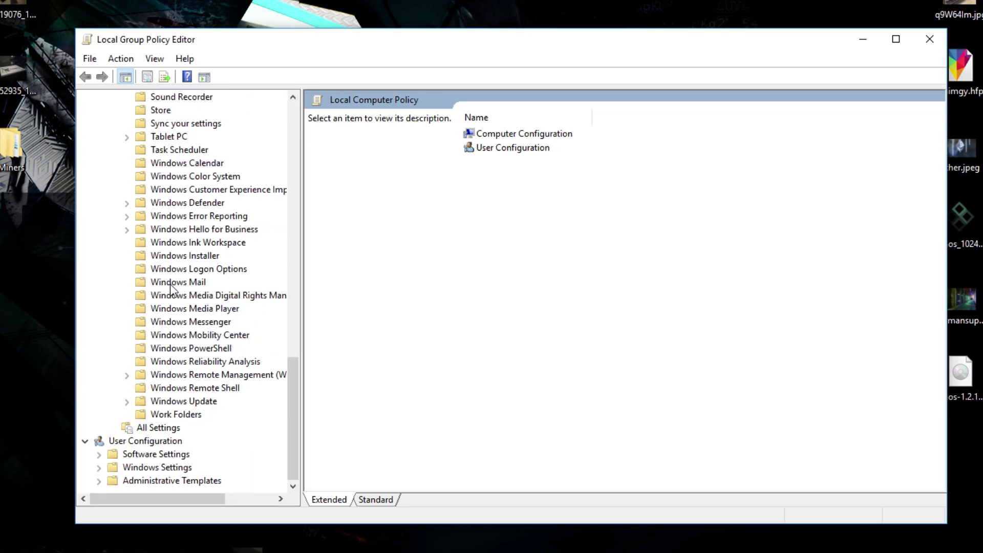
pyautogui.click(128, 403)
pyautogui.click(177, 404)
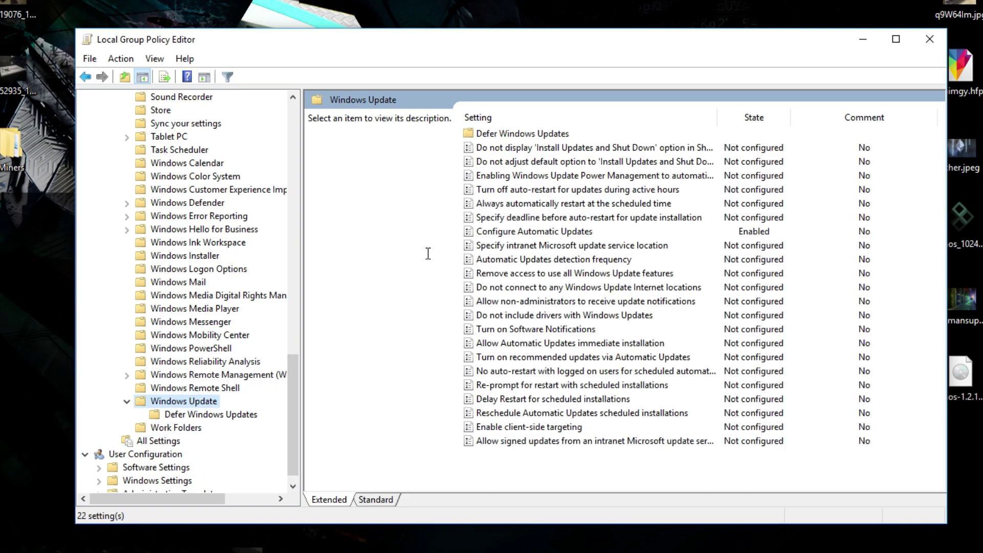
pyautogui.click(505, 234)
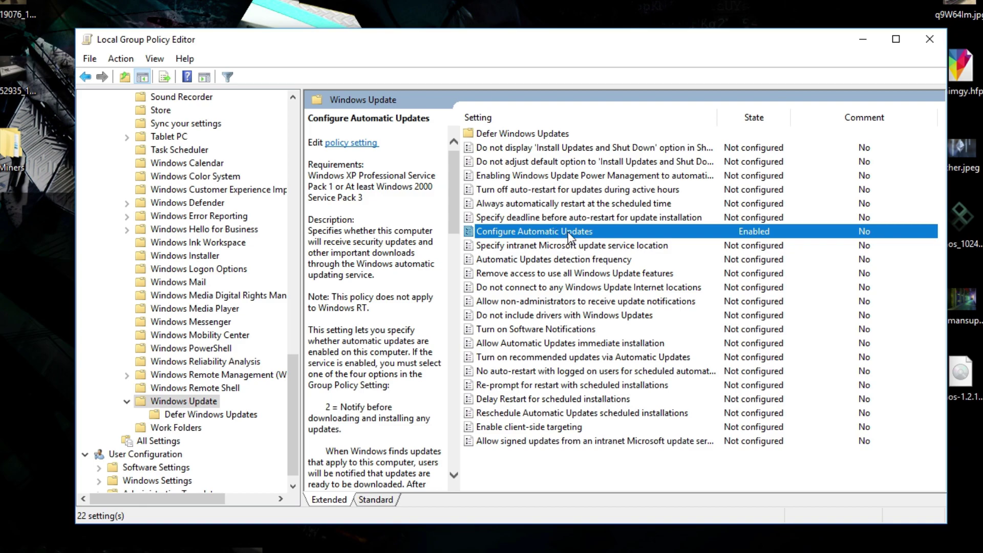
# - Open the Configure Automatic Updates settings and apply Not Configured to reset it
pyautogui.rightClick(610, 235)
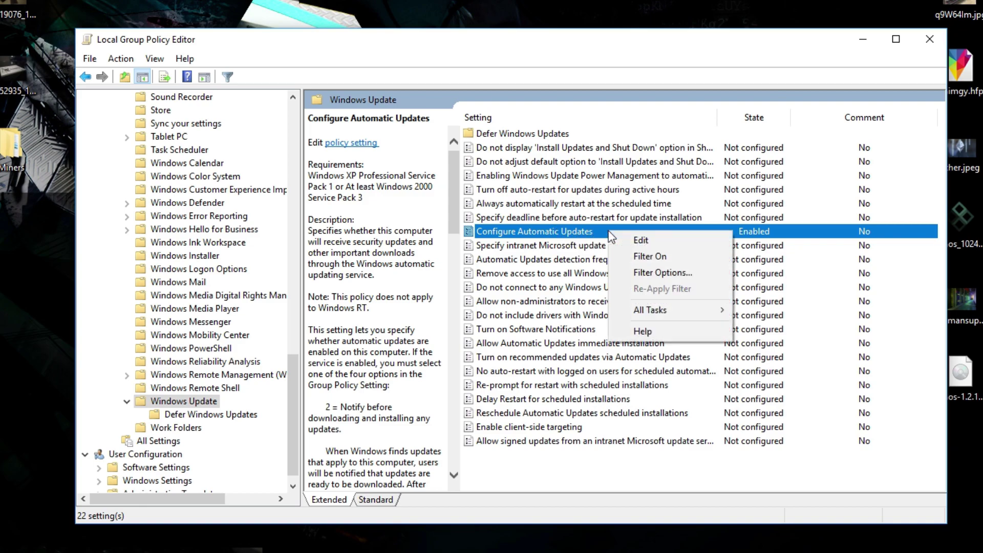
pyautogui.click(658, 242)
pyautogui.moveTo(20, 10); pyautogui.dragTo(326, 33)
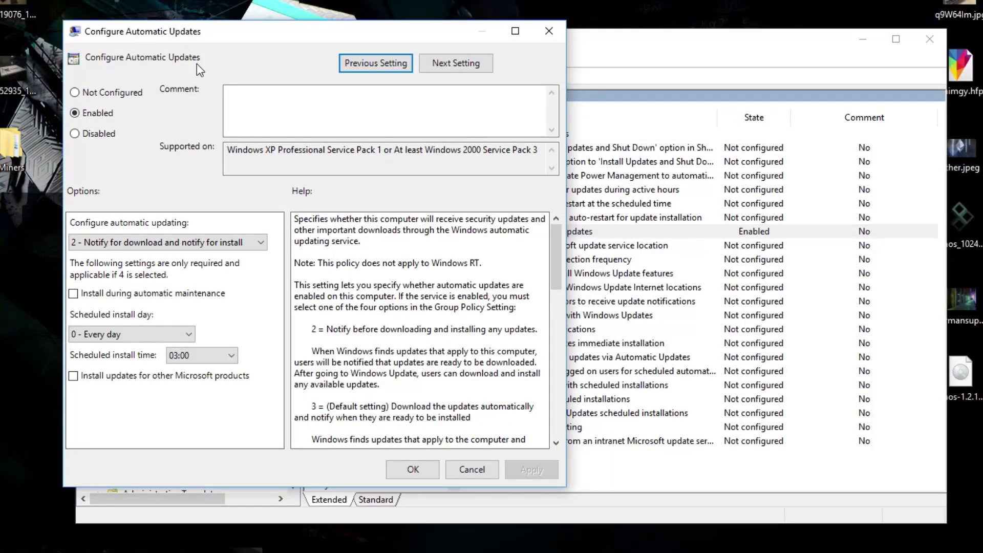
pyautogui.click(78, 91)
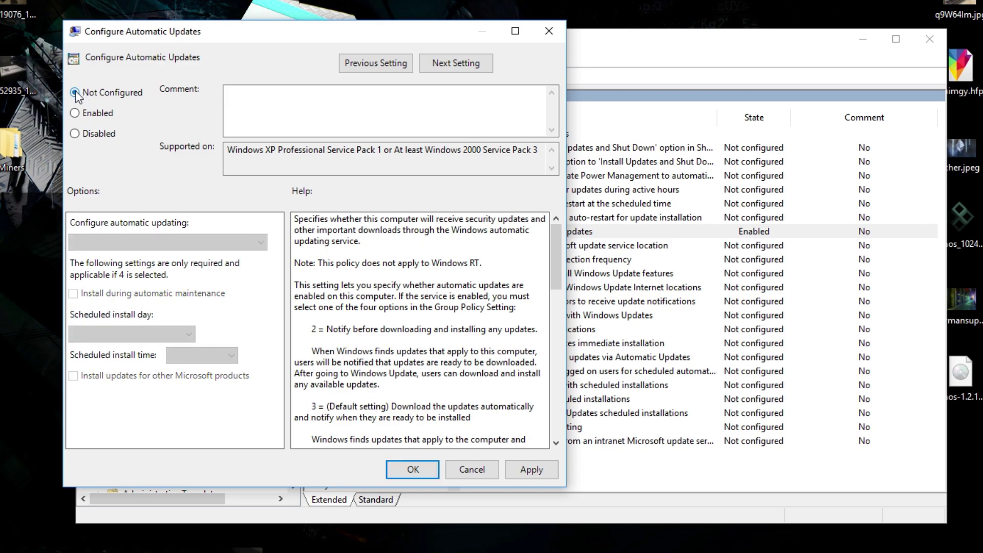
pyautogui.click(532, 470)
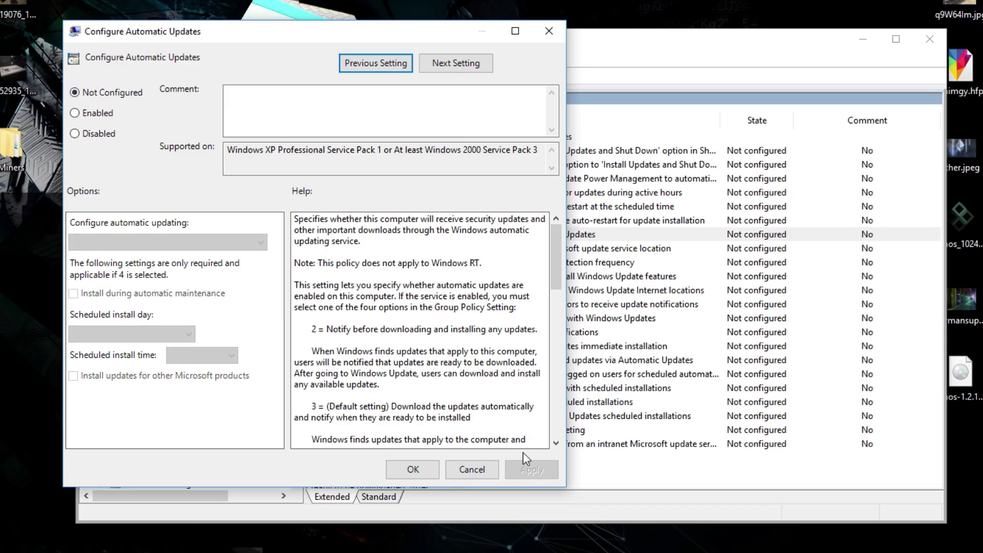
# - Enable the policy with '2 - Notify for download and notify for install', then apply and confirm
pyautogui.click(105, 113)
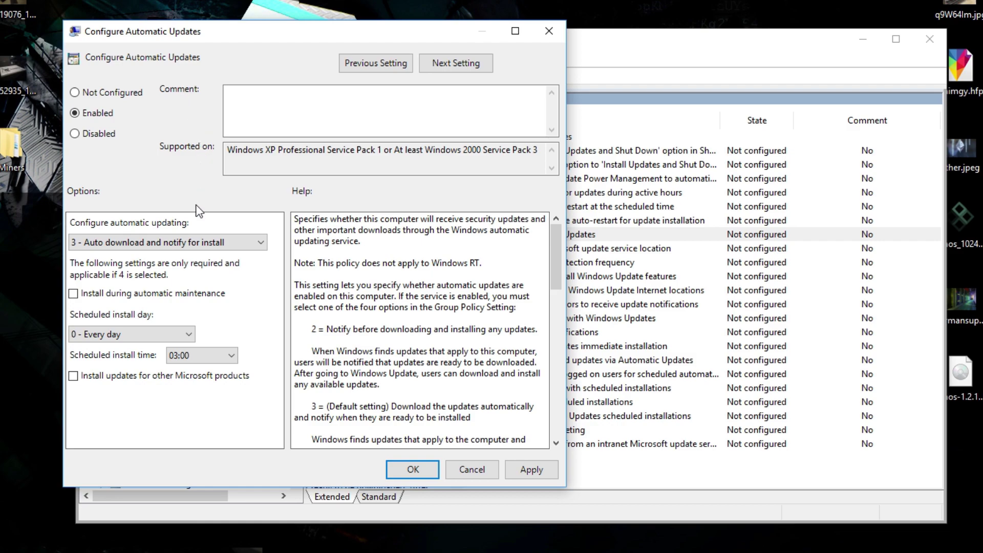
pyautogui.click(179, 238)
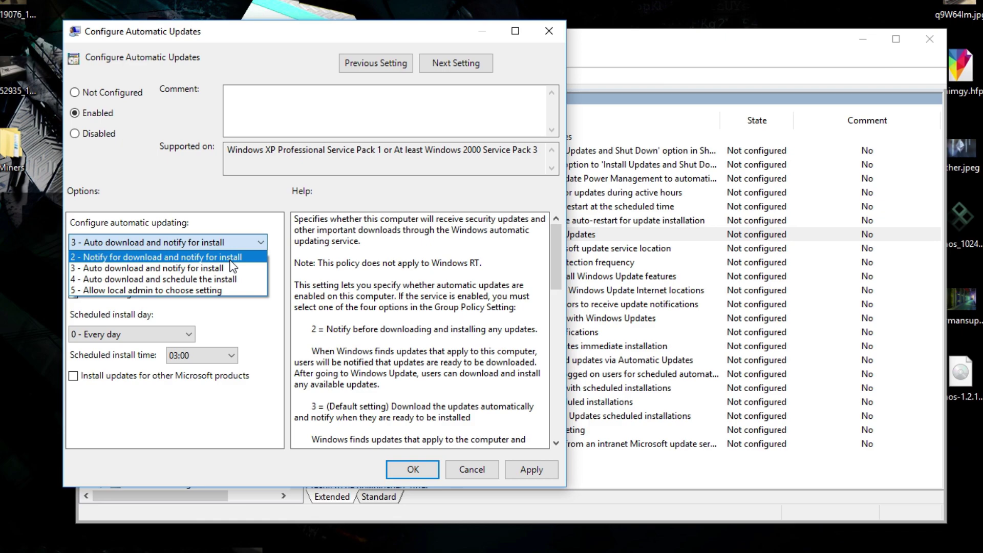
pyautogui.click(230, 259)
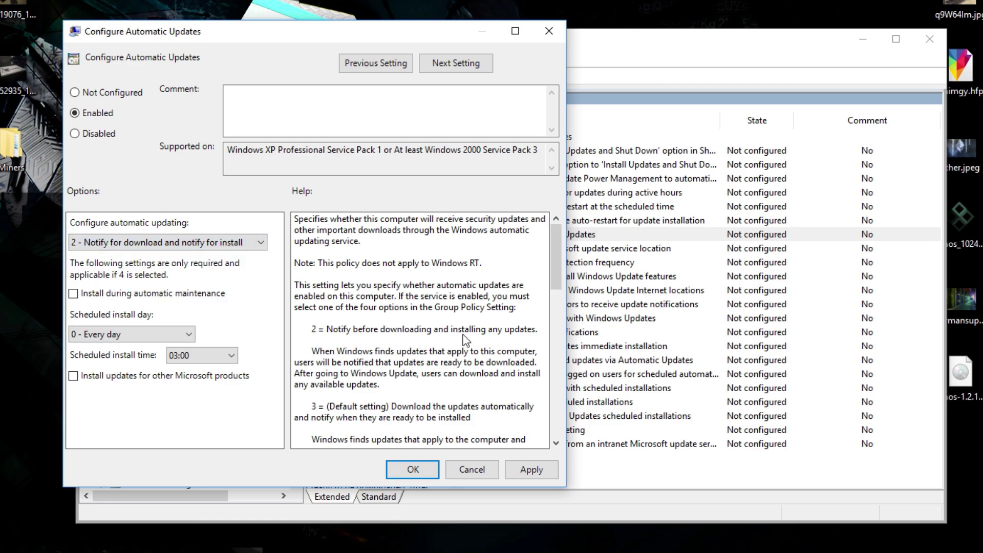
pyautogui.click(531, 466)
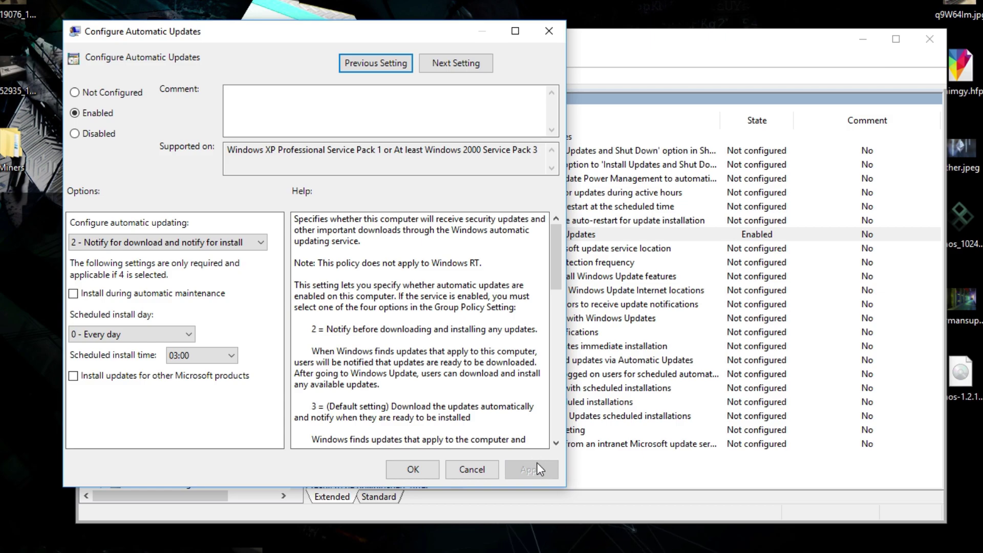
pyautogui.click(413, 468)
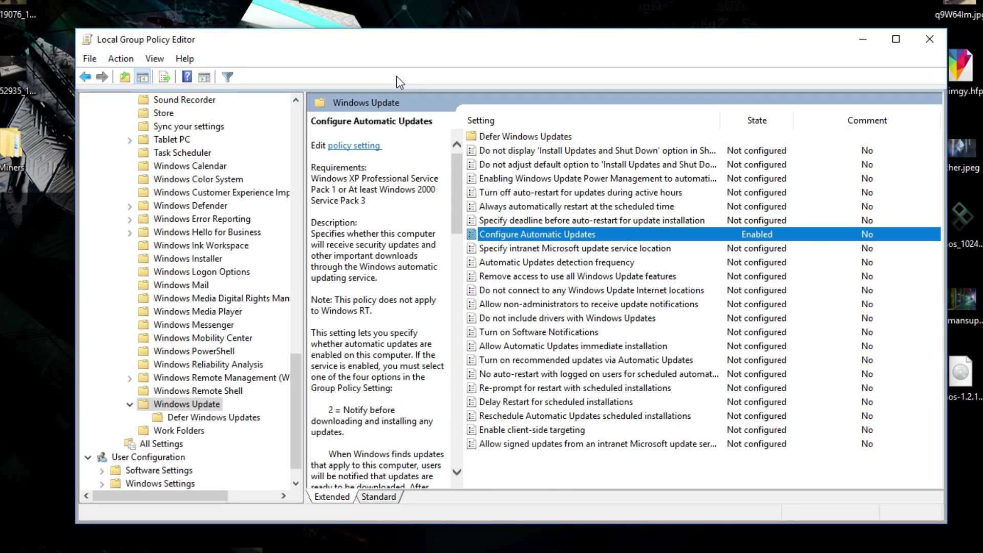
pyautogui.moveTo(276, 39); pyautogui.dragTo(110, 36)
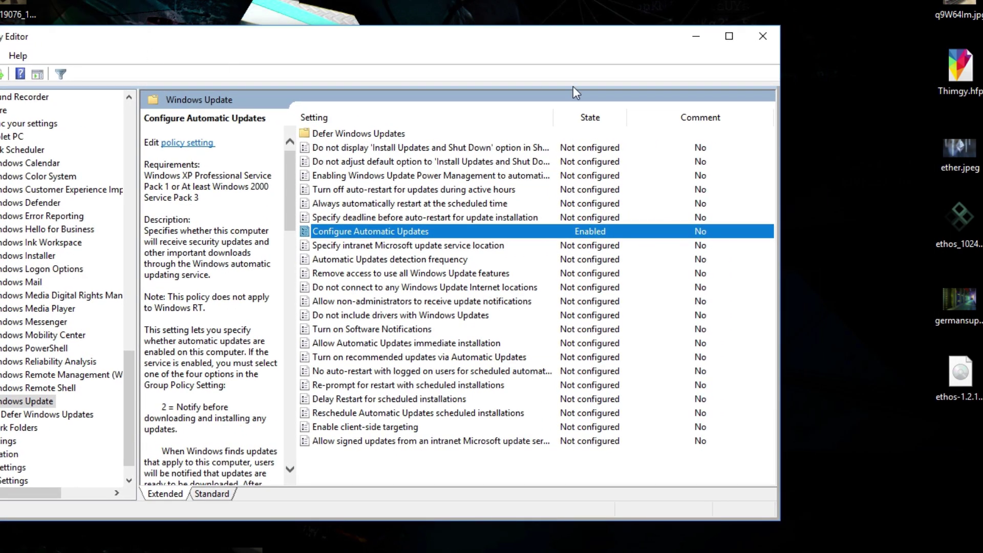